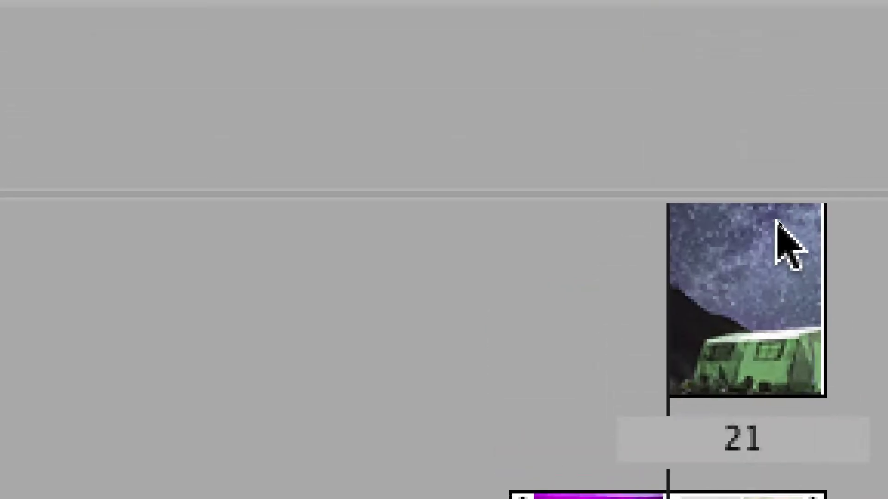
- Reposition the floating Pages panel higher up, beside the docked panels
{"action": "scroll", "coordinate": [754, 39], "scroll_direction": "up", "scroll_amount": 1}
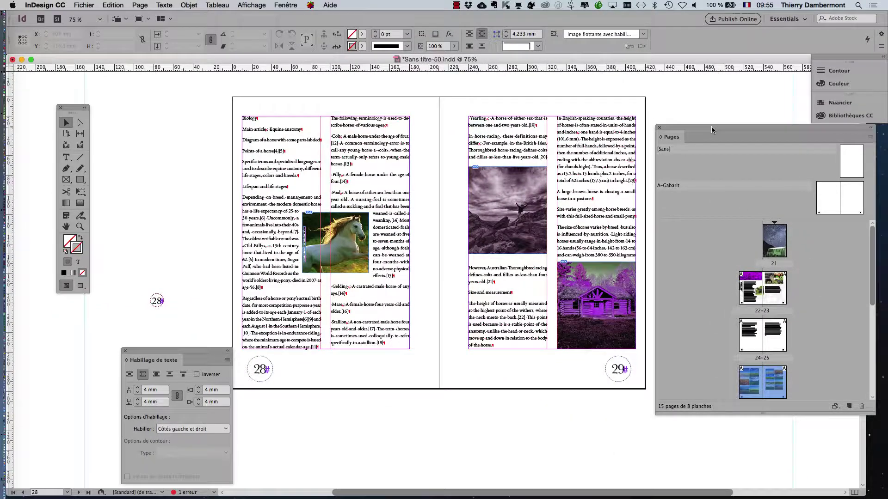
{"action": "left_click_drag", "start_coordinate": [711, 129], "coordinate": [628, 56]}
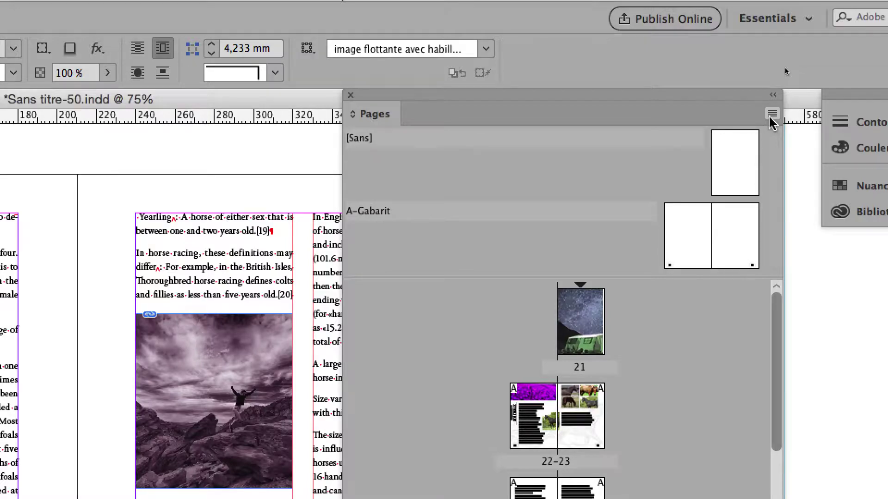
{"action": "left_click", "coordinate": [771, 121]}
{"action": "left_click", "coordinate": [770, 123]}
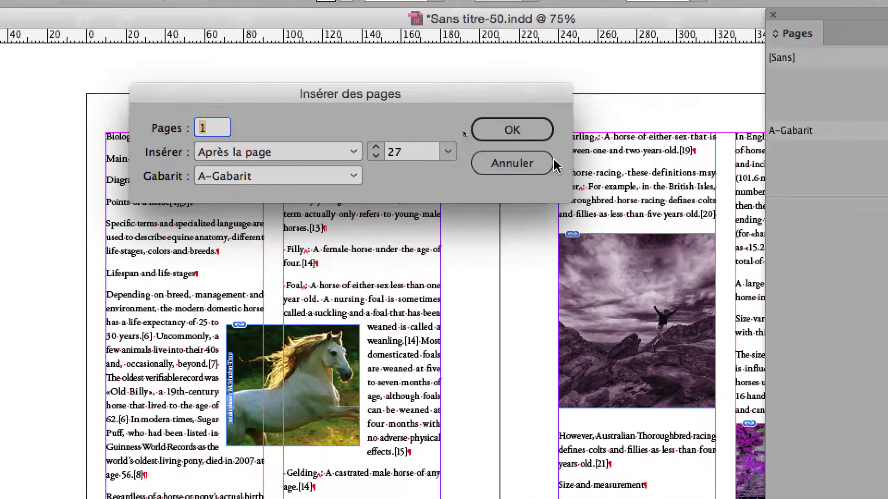
{"action": "left_click", "coordinate": [107, 213]}
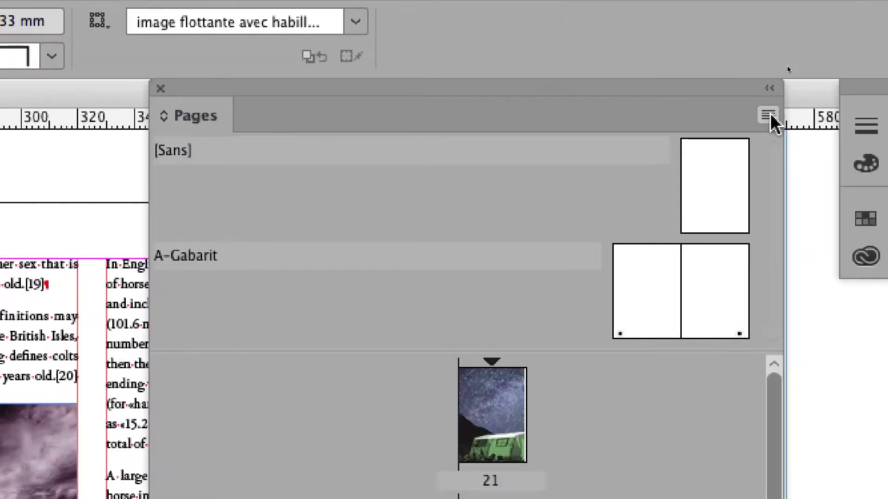
- Set the page thumbnail size to Jumbo in the Pages panel's display options
{"action": "left_click", "coordinate": [769, 118]}
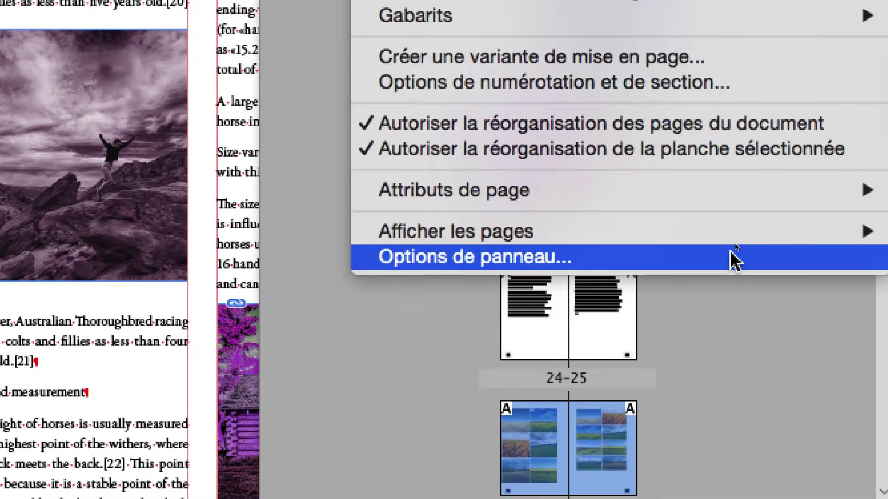
{"action": "left_click", "coordinate": [735, 259]}
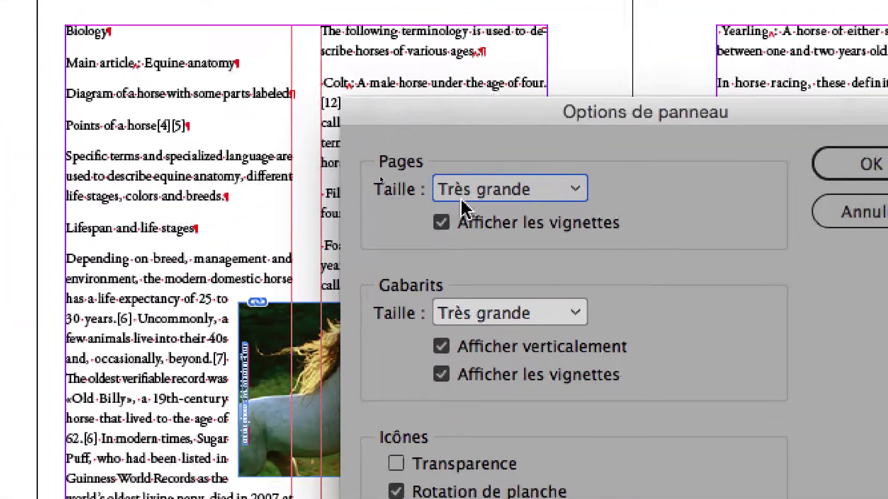
{"action": "left_click", "coordinate": [463, 198]}
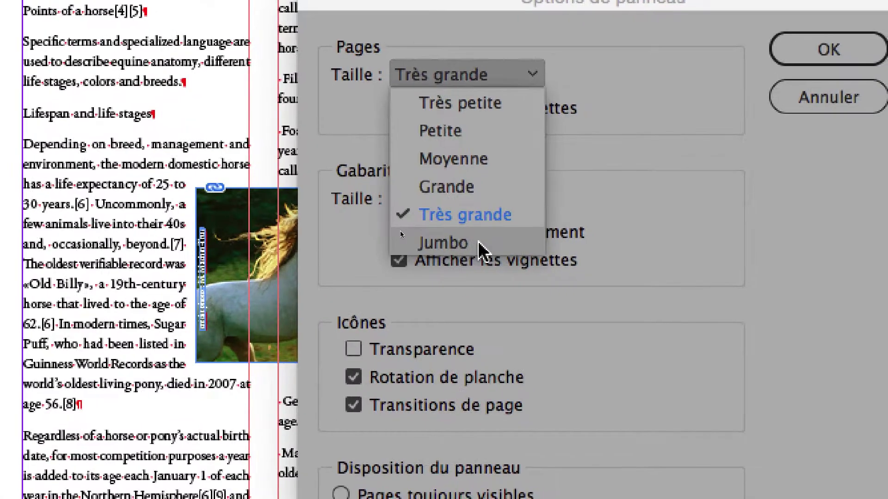
{"action": "left_click", "coordinate": [446, 343]}
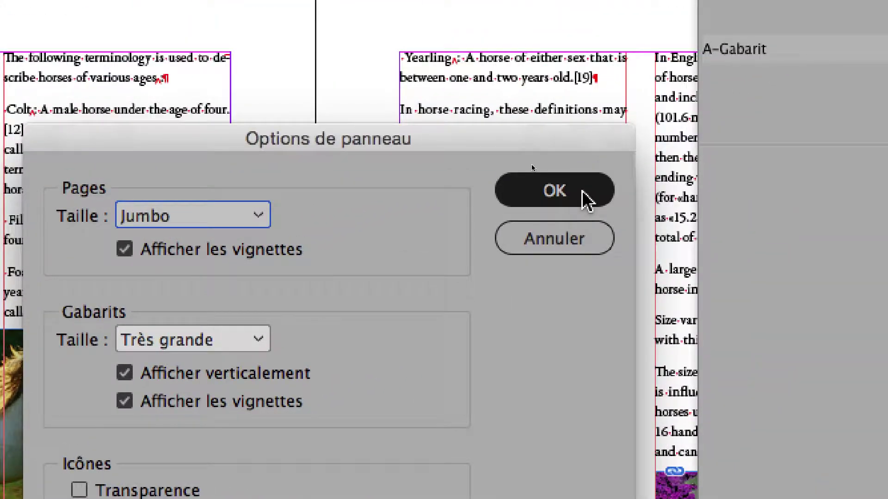
{"action": "left_click", "coordinate": [555, 190]}
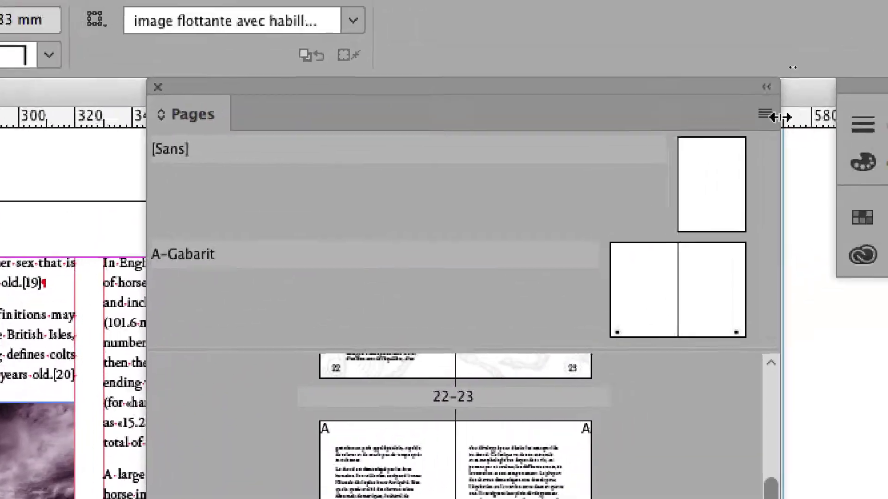
{"action": "left_click", "coordinate": [777, 121]}
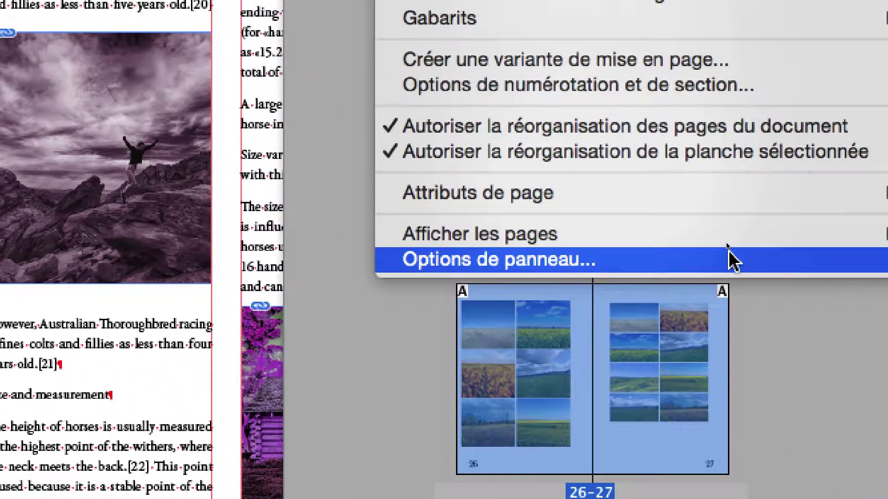
{"action": "left_click", "coordinate": [731, 301]}
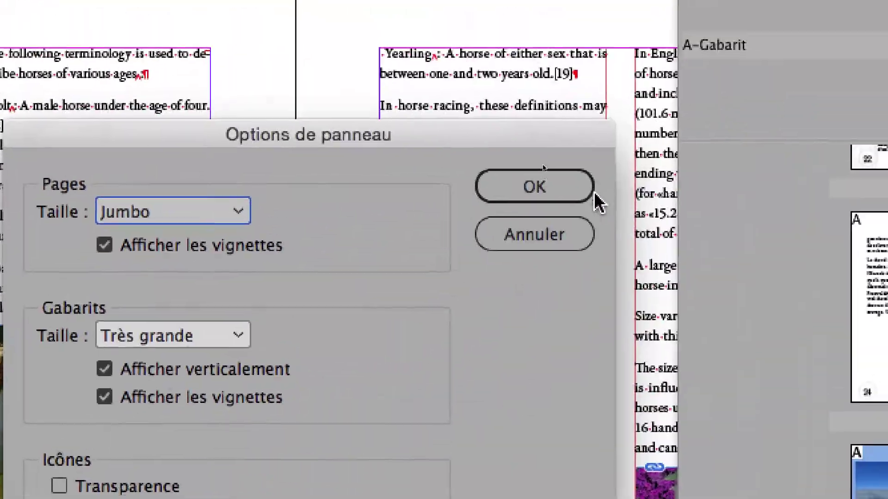
{"action": "left_click", "coordinate": [864, 212]}
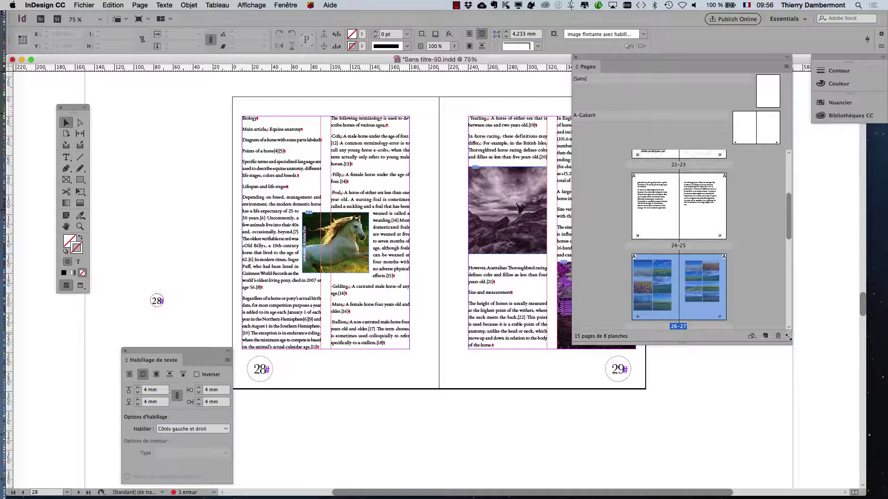
- Enlarge the Pages panel to show more spreads and move it aside, clear of the document's page 29
{"action": "left_click_drag", "start_coordinate": [788, 337], "coordinate": [809, 483]}
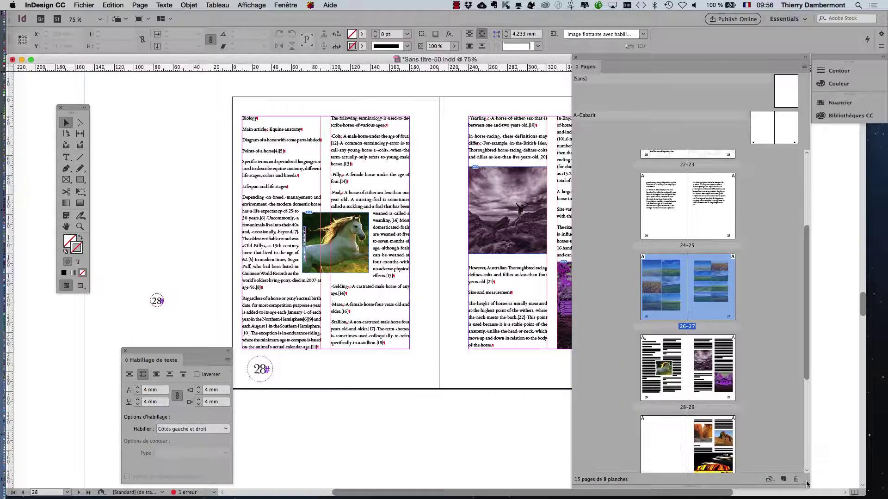
{"action": "scroll", "coordinate": [771, 408], "scroll_direction": "down", "scroll_amount": 5}
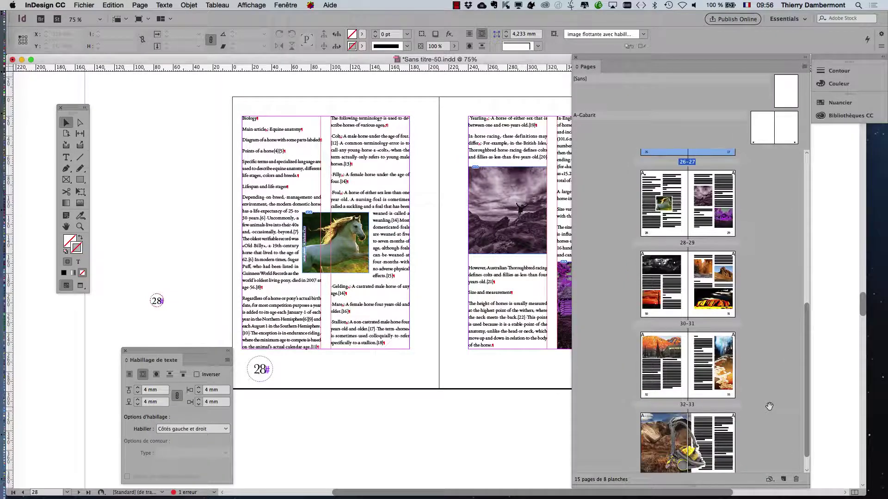
{"action": "left_click_drag", "start_coordinate": [613, 57], "coordinate": [697, 63]}
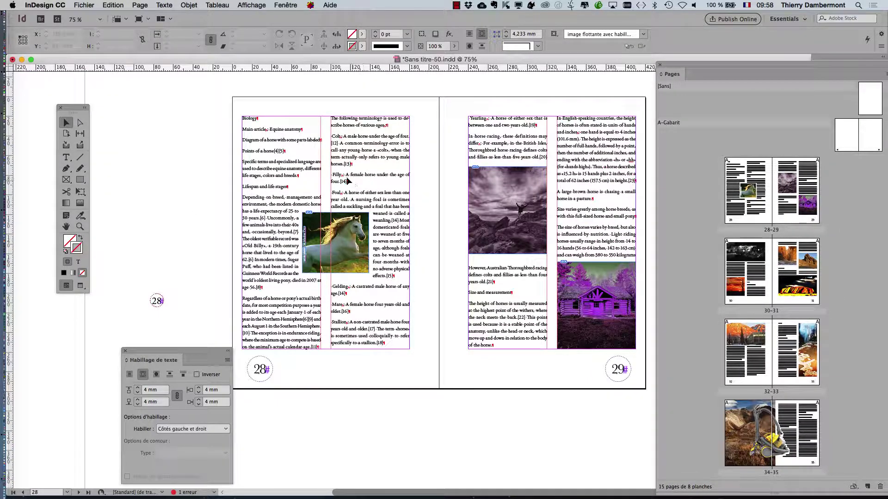
- Select the mountain photo on page 32 and move the floating text wrap and tools panels clear of the pages
{"action": "left_click_drag", "start_coordinate": [332, 167], "coordinate": [238, 167]}
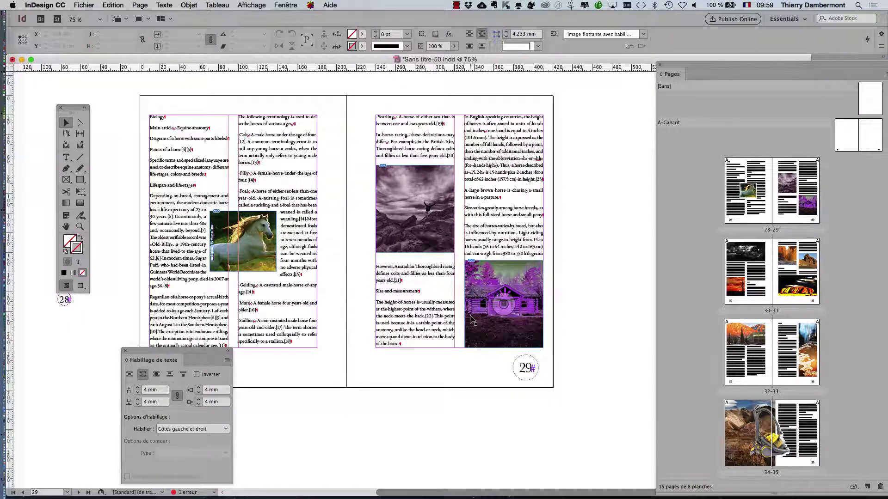
{"action": "scroll", "coordinate": [471, 318], "scroll_direction": "down", "scroll_amount": 10}
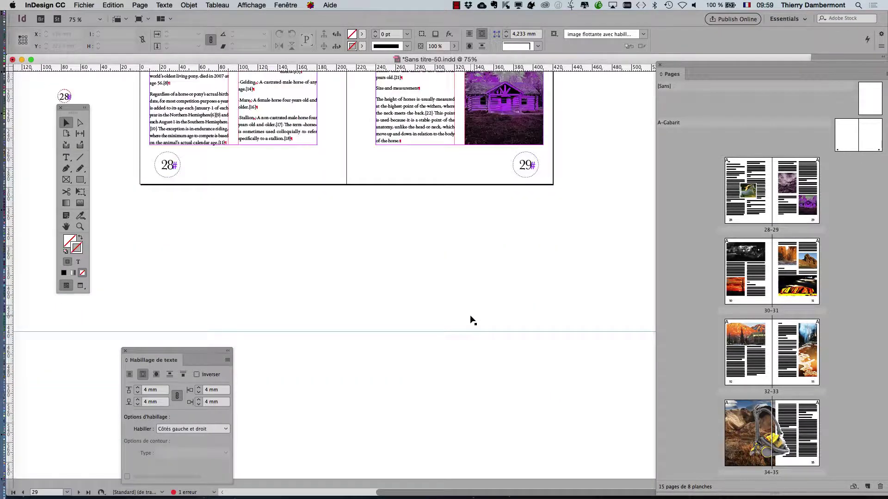
{"action": "scroll", "coordinate": [473, 320], "scroll_direction": "down", "scroll_amount": 20}
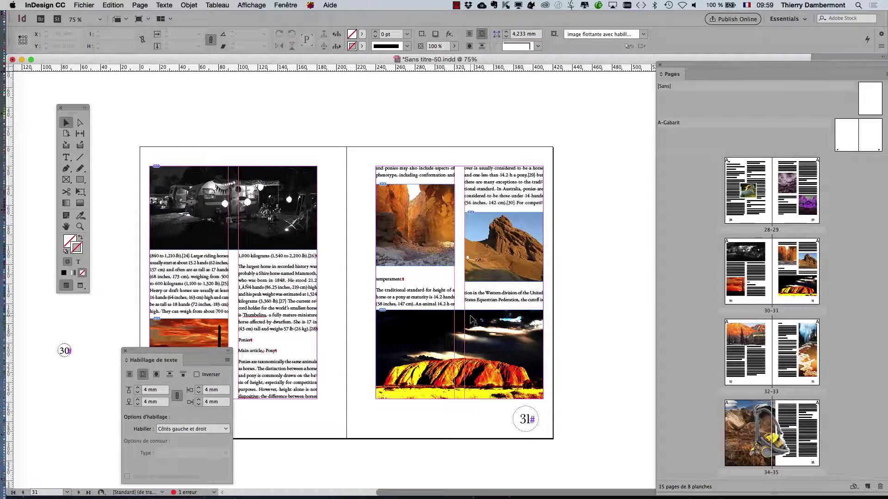
{"action": "left_click_drag", "start_coordinate": [217, 353], "coordinate": [368, 441]}
{"action": "scroll", "coordinate": [390, 397], "scroll_direction": "down", "scroll_amount": 1}
{"action": "scroll", "coordinate": [389, 392], "scroll_direction": "down", "scroll_amount": 15}
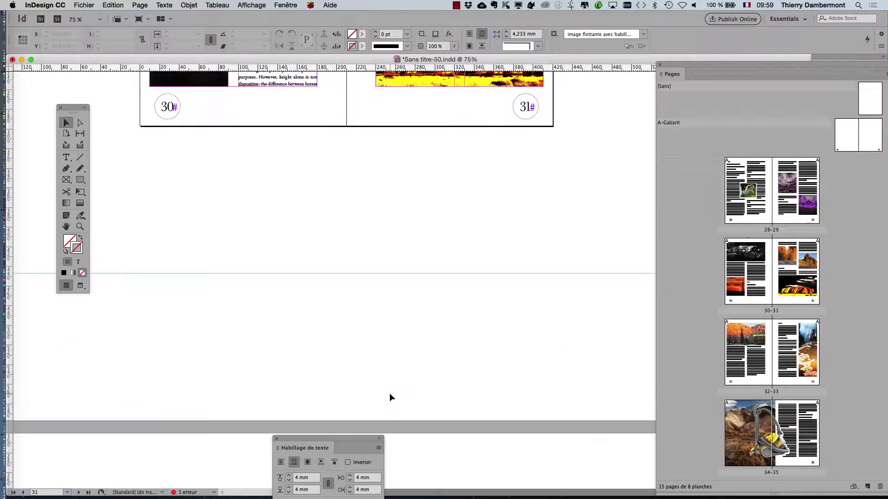
{"action": "scroll", "coordinate": [389, 394], "scroll_direction": "down", "scroll_amount": 10}
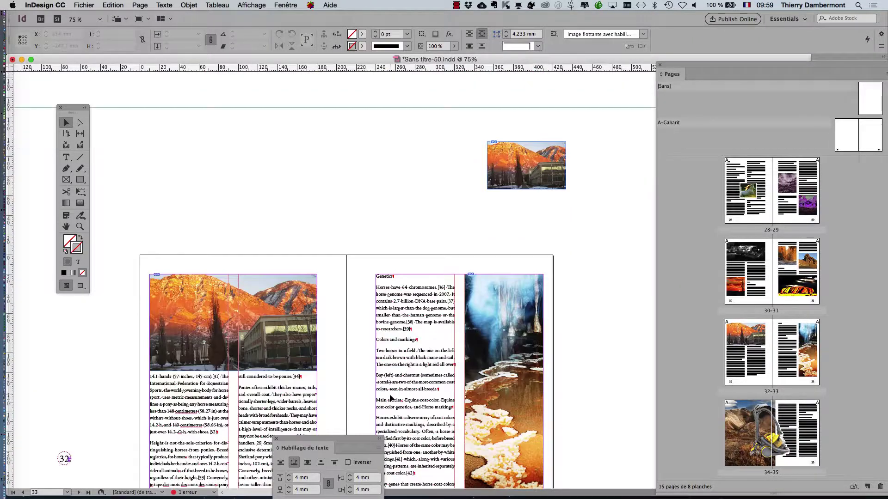
{"action": "scroll", "coordinate": [390, 397], "scroll_direction": "down", "scroll_amount": 8}
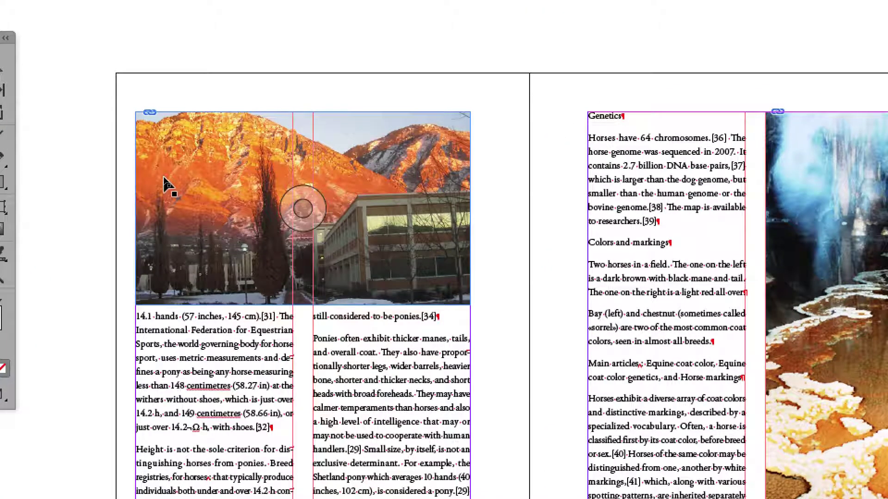
{"action": "left_click", "coordinate": [164, 177]}
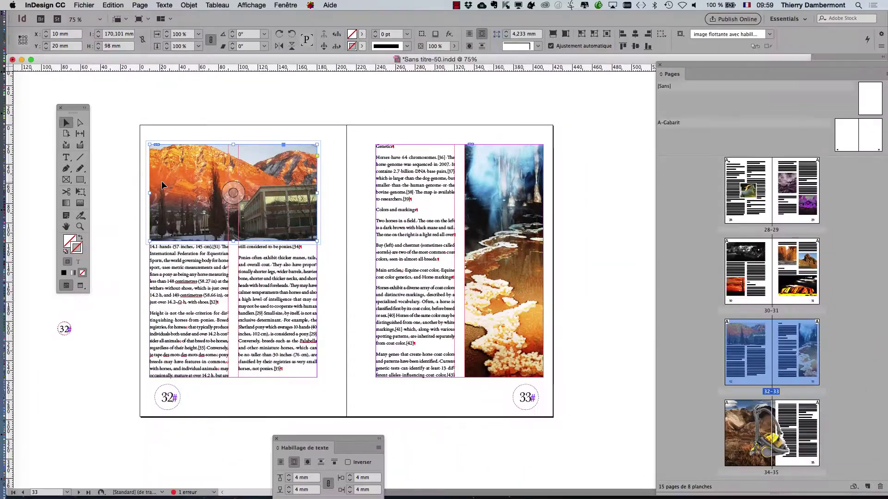
{"action": "left_click_drag", "start_coordinate": [70, 108], "coordinate": [48, 102]}
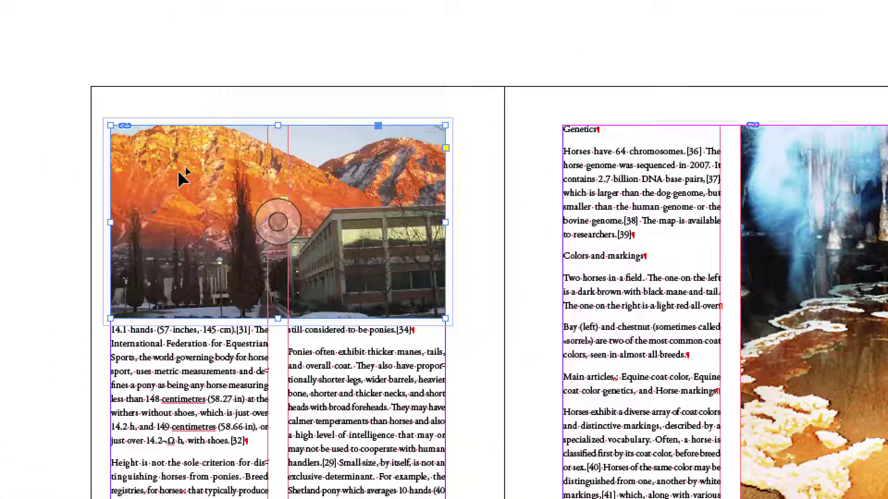
- Move the mountain photo down page 32 and crop its frame to a narrow portrait about 152 mm high, overlapping the outer page edge
{"action": "left_click_drag", "start_coordinate": [183, 177], "coordinate": [163, 271]}
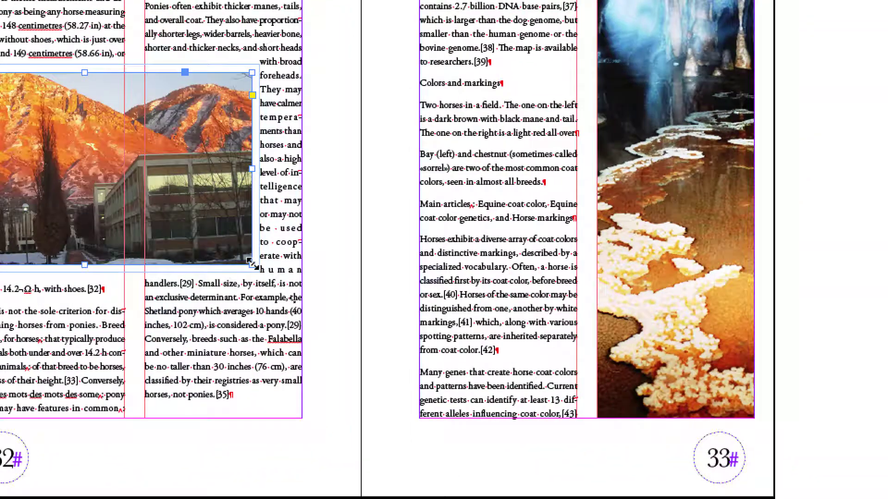
{"action": "left_click_drag", "start_coordinate": [252, 263], "coordinate": [91, 432]}
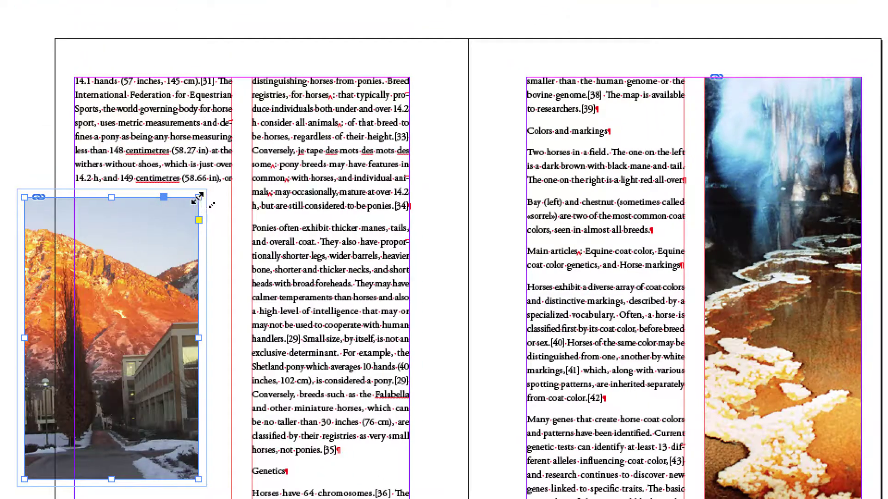
{"action": "left_click_drag", "start_coordinate": [198, 198], "coordinate": [204, 144]}
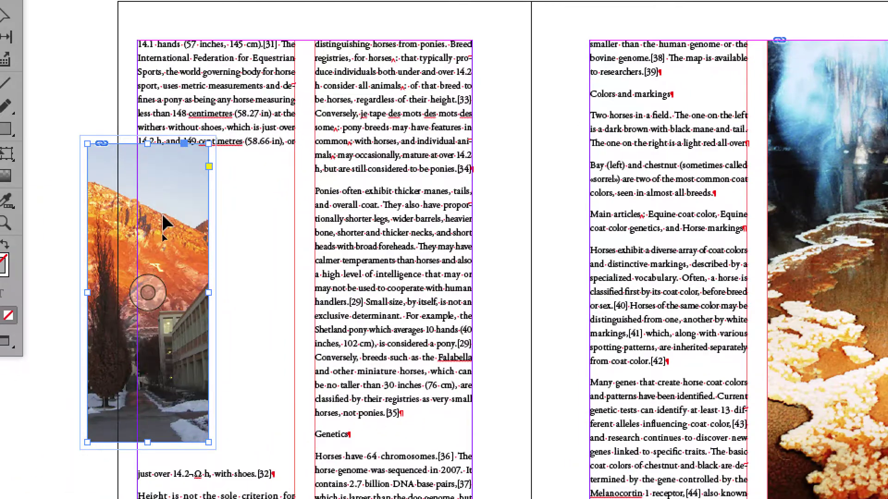
{"action": "mouse_move", "coordinate": [172, 213]}
{"action": "left_mouse_down"}
{"action": "mouse_move", "coordinate": [174, 198]}
{"action": "mouse_move", "coordinate": [181, 221]}
{"action": "mouse_move", "coordinate": [172, 222]}
{"action": "left_mouse_up"}
{"action": "left_click_drag", "start_coordinate": [213, 280], "coordinate": [224, 280]}
{"action": "mouse_move", "coordinate": [188, 236]}
{"action": "left_mouse_down"}
{"action": "mouse_move", "coordinate": [198, 236]}
{"action": "mouse_move", "coordinate": [156, 235]}
{"action": "mouse_move", "coordinate": [191, 240]}
{"action": "mouse_move", "coordinate": [172, 239]}
{"action": "left_mouse_up"}
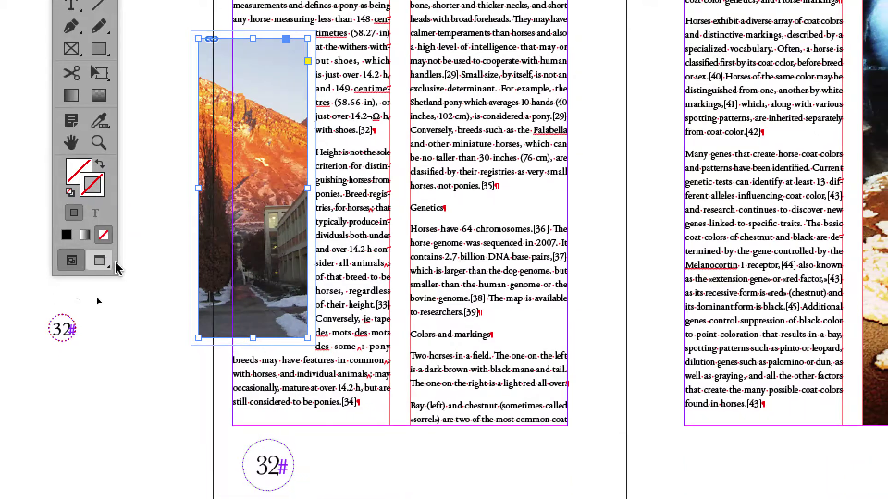
- Switch the document to preview display and move the mountain photo up so that it overhangs the upper edge of page 32
{"action": "left_click", "coordinate": [24, 318]}
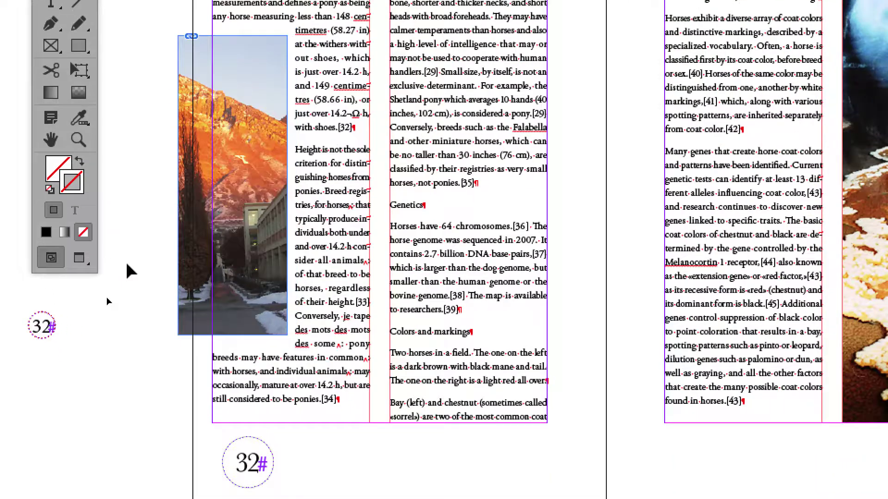
{"action": "key", "text": "w"}
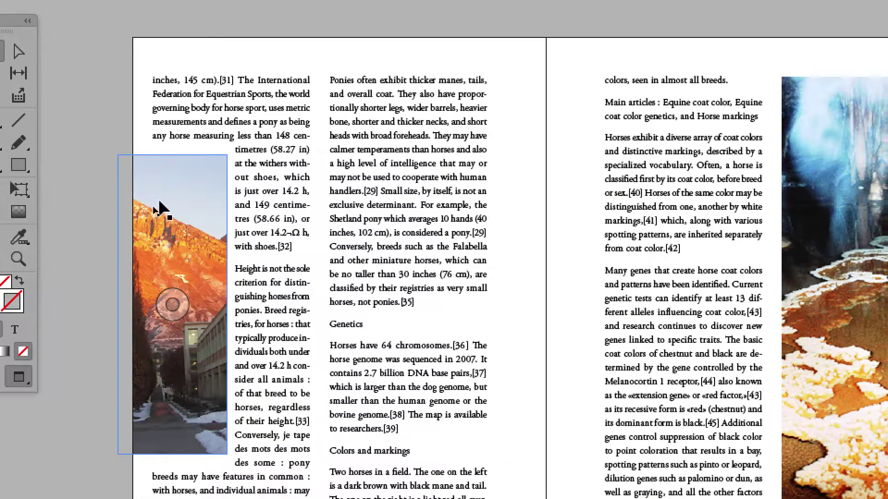
{"action": "left_click", "coordinate": [219, 90]}
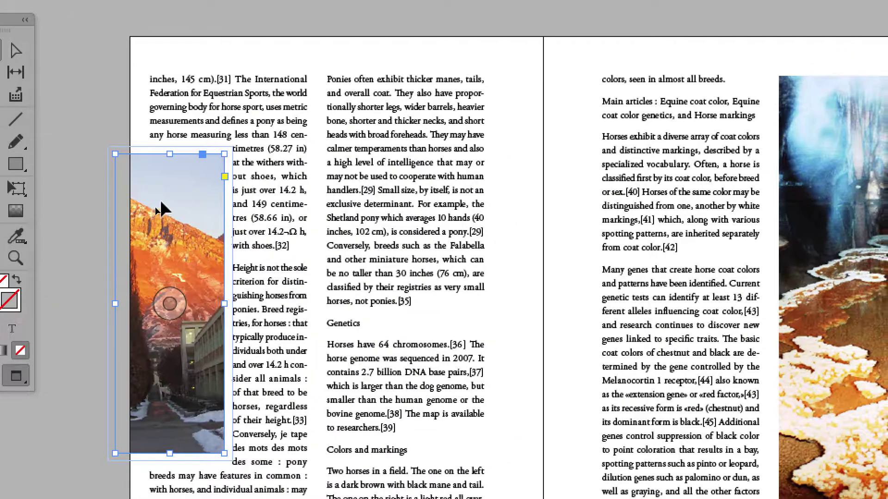
{"action": "left_click_drag", "start_coordinate": [160, 200], "coordinate": [256, 79]}
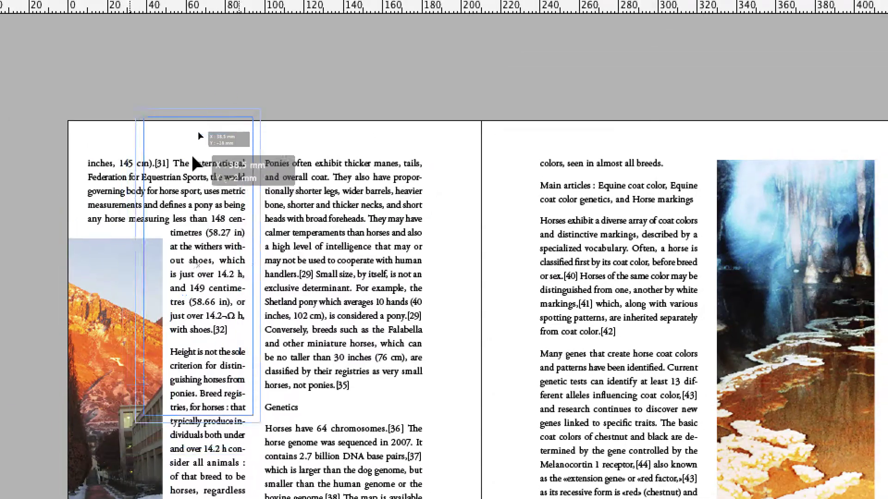
{"action": "left_click_drag", "start_coordinate": [198, 134], "coordinate": [142, 105]}
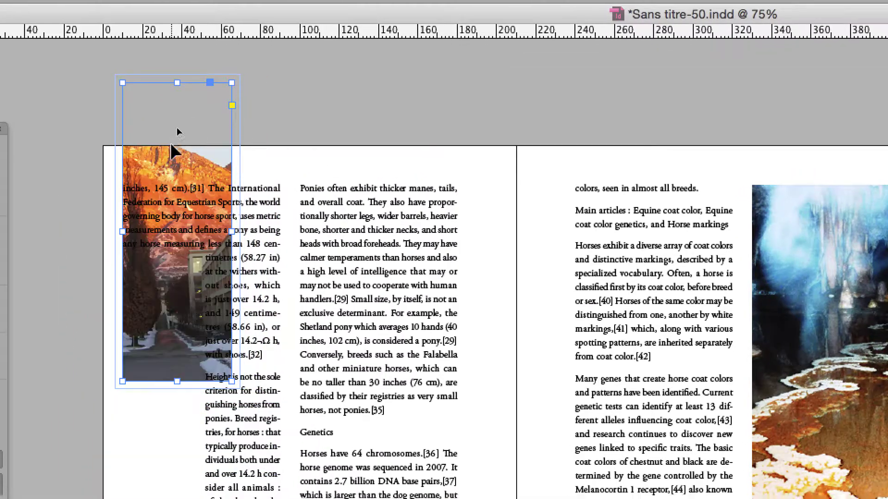
- Widen the mountain photo's frame across both text columns of page 32 and return to the normal display mode
{"action": "left_click_drag", "start_coordinate": [232, 232], "coordinate": [441, 230]}
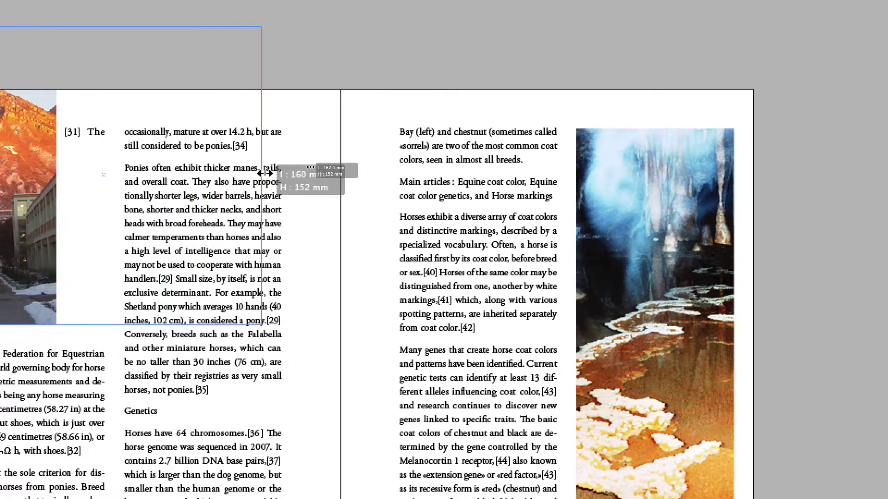
{"action": "left_click_drag", "start_coordinate": [264, 173], "coordinate": [287, 175]}
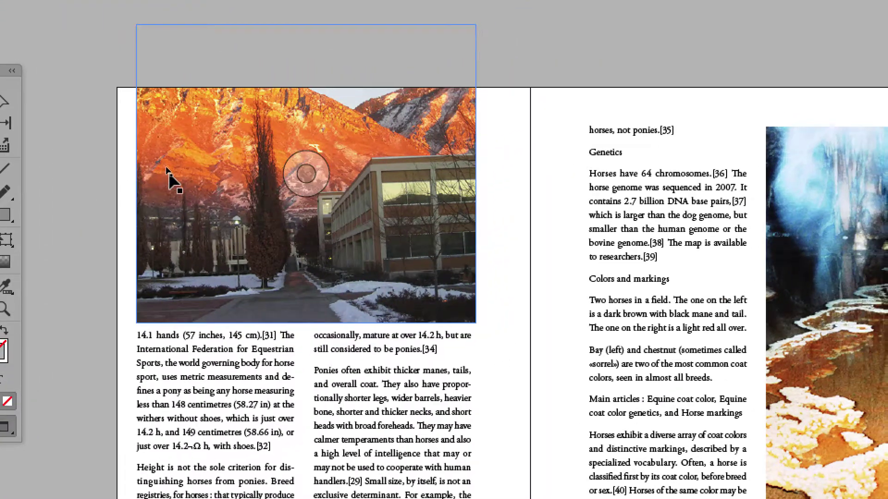
{"action": "left_click", "coordinate": [1, 428]}
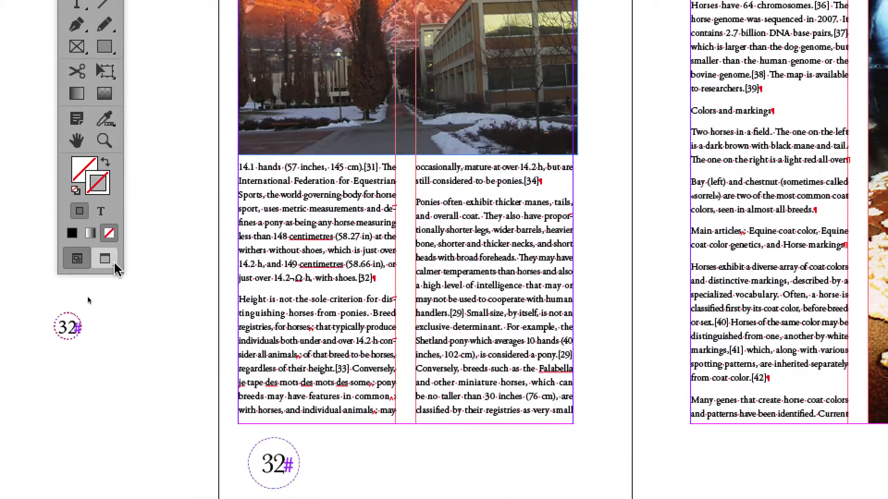
- Switch to preview display and widen the mountain photo's frame to 218 mm, from beyond page 32's outer edge to the spine
{"action": "left_click", "coordinate": [53, 437]}
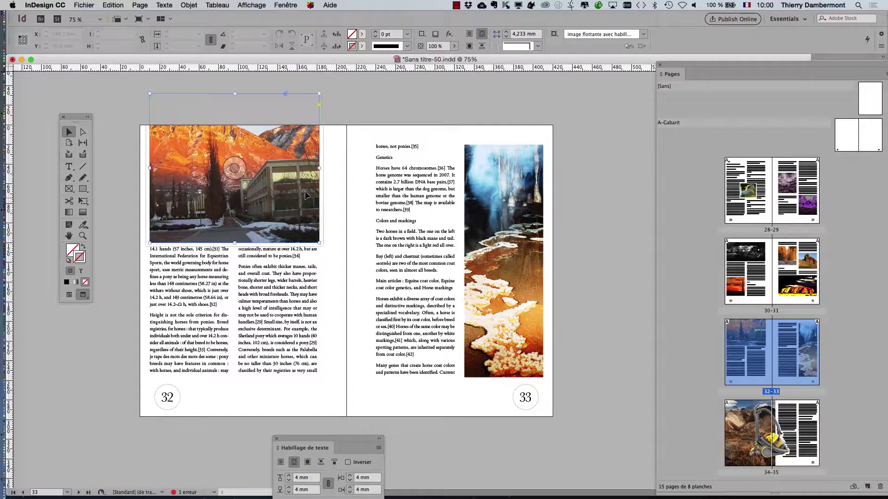
{"action": "left_click_drag", "start_coordinate": [320, 168], "coordinate": [343, 168]}
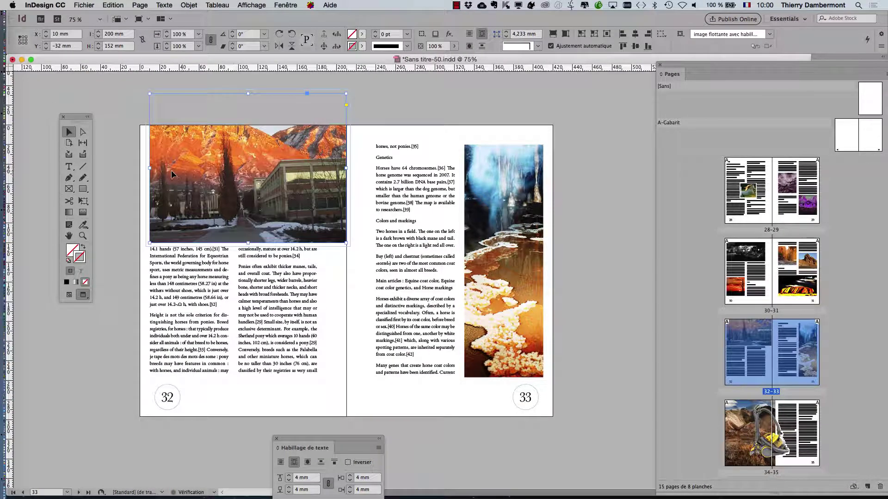
{"action": "left_click_drag", "start_coordinate": [145, 168], "coordinate": [132, 168]}
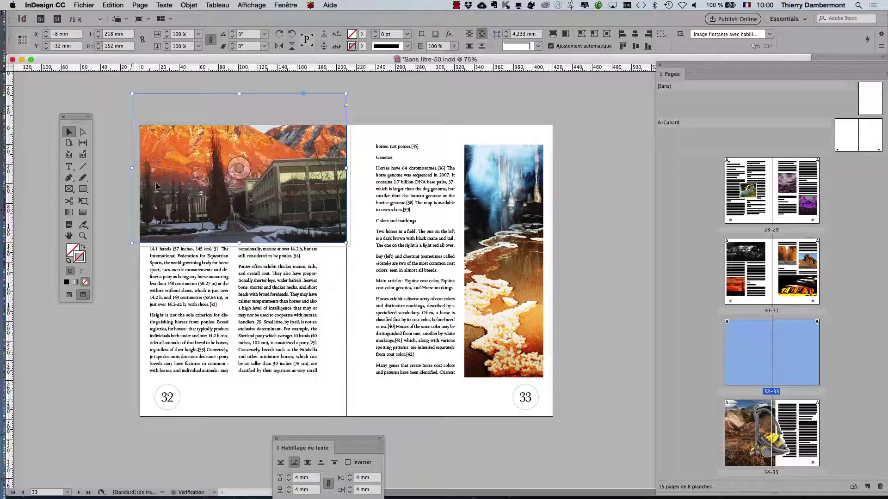
{"action": "left_click", "coordinate": [275, 89]}
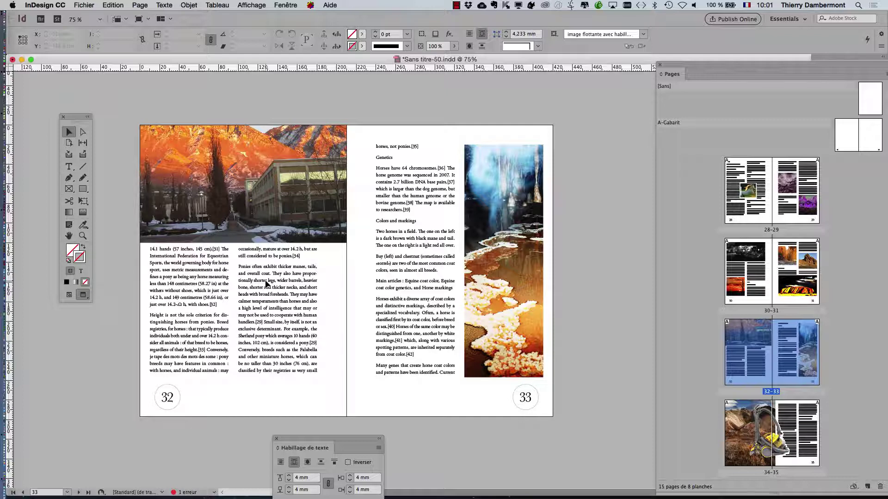
- Shift the mountain photo sideways so it starts at page 32's outer edge and overlaps the spine onto page 33
{"action": "left_click", "coordinate": [303, 234]}
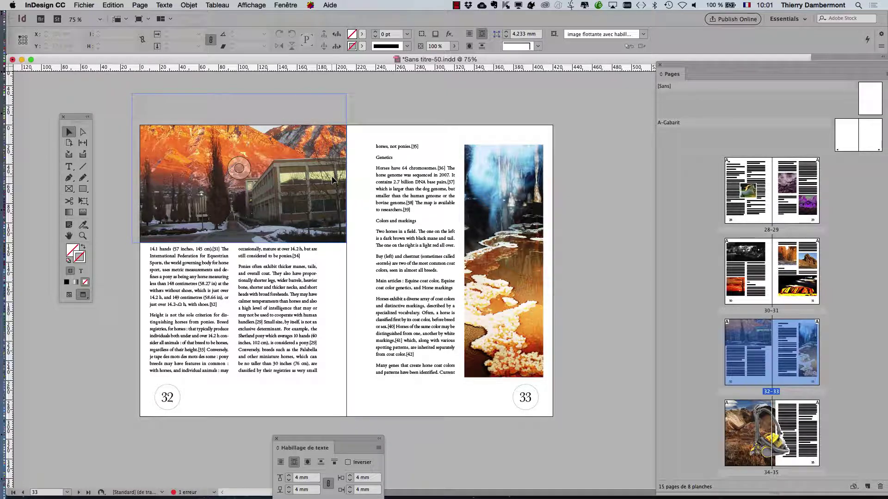
{"action": "left_click_drag", "start_coordinate": [228, 237], "coordinate": [237, 236]}
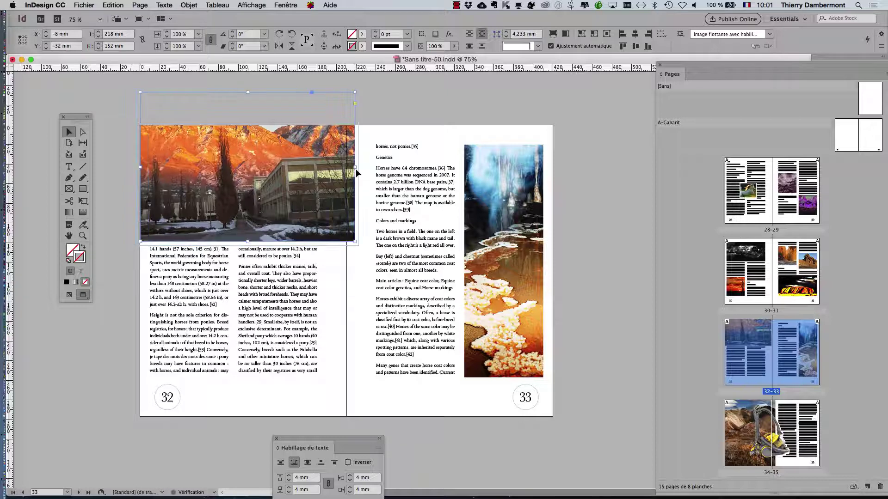
{"action": "left_click", "coordinate": [106, 267]}
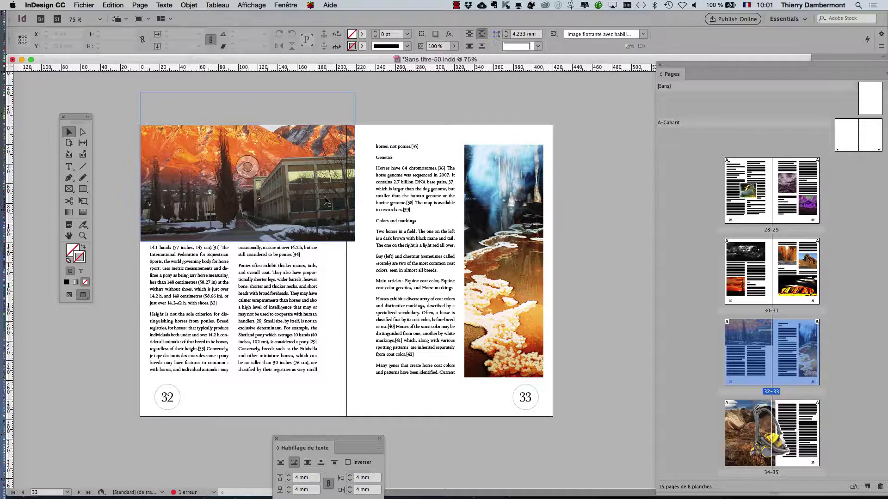
- Move the mountain photo down to X 0 mm, Y 177.3 mm so it overhangs the lower edge of page 32
{"action": "left_click", "coordinate": [290, 205]}
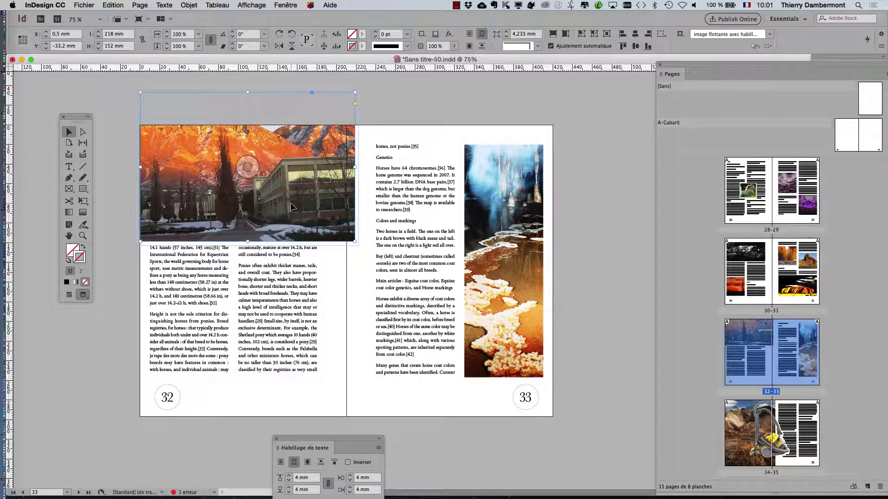
{"action": "left_click_drag", "start_coordinate": [290, 206], "coordinate": [292, 412]}
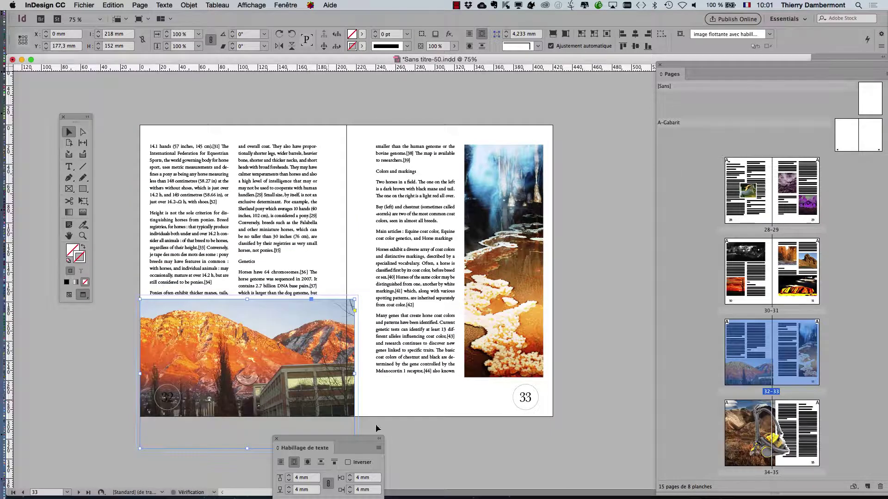
{"action": "left_click", "coordinate": [428, 435]}
{"action": "left_click", "coordinate": [256, 399]}
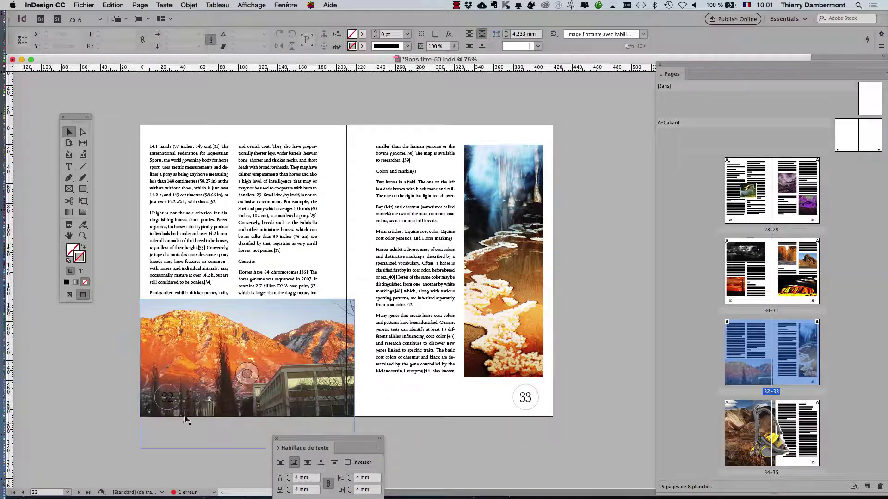
- Bring the text wrap panel up beside the mountain photo and set its linked wrap offsets to 12 mm on all sides
{"action": "left_click", "coordinate": [261, 311]}
{"action": "left_click_drag", "start_coordinate": [304, 441], "coordinate": [330, 230]}
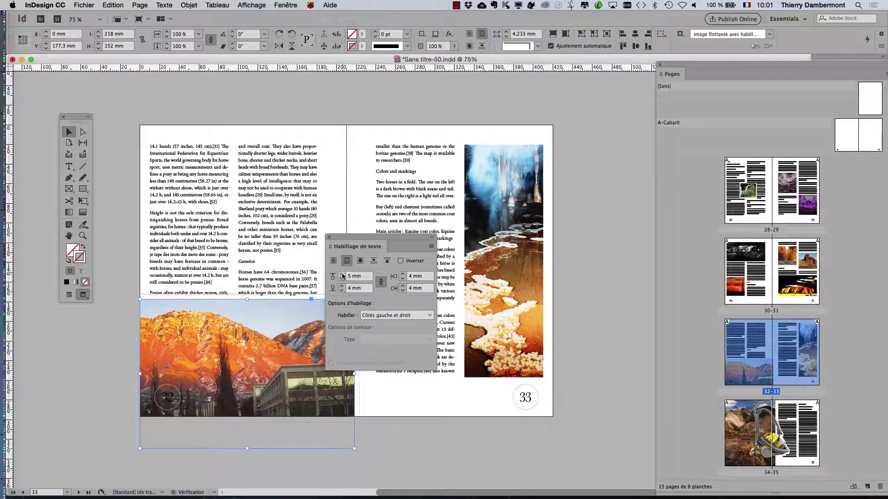
{"action": "left_click", "coordinate": [342, 274]}
{"action": "left_click", "coordinate": [342, 275]}
{"action": "left_click", "coordinate": [342, 274]}
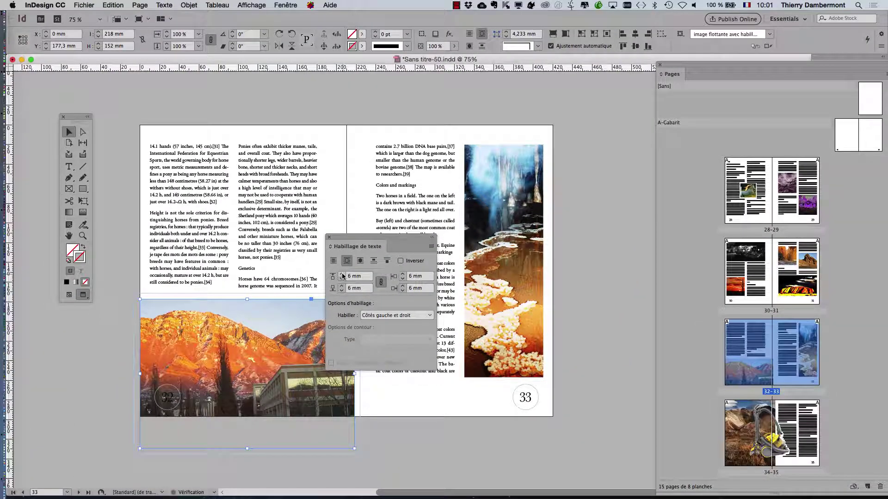
{"action": "left_click", "coordinate": [343, 275]}
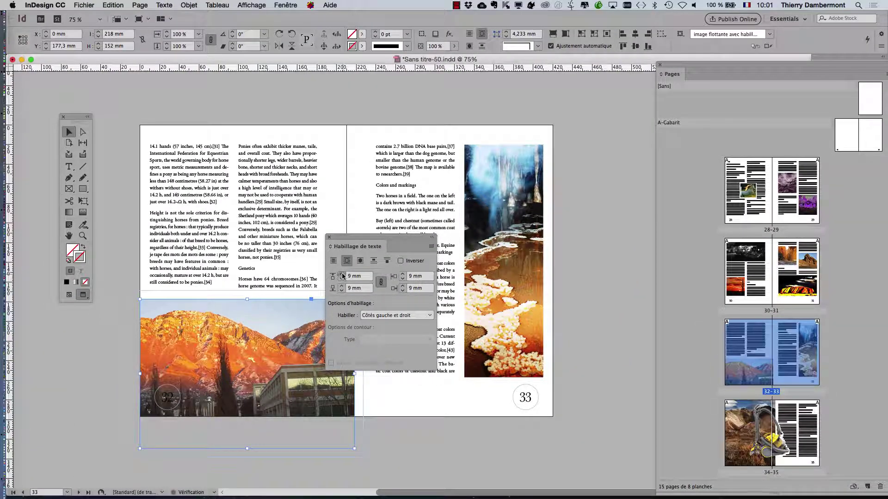
{"action": "left_click", "coordinate": [342, 275]}
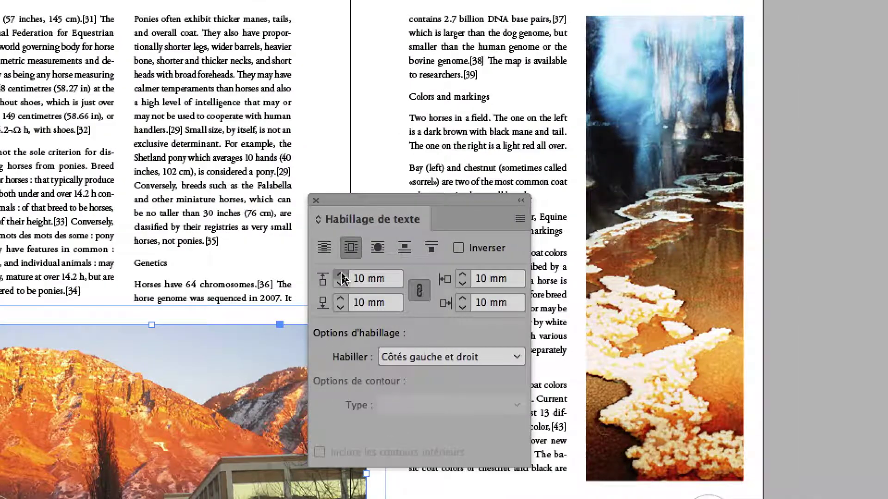
{"action": "left_click", "coordinate": [342, 275]}
{"action": "left_click", "coordinate": [343, 275]}
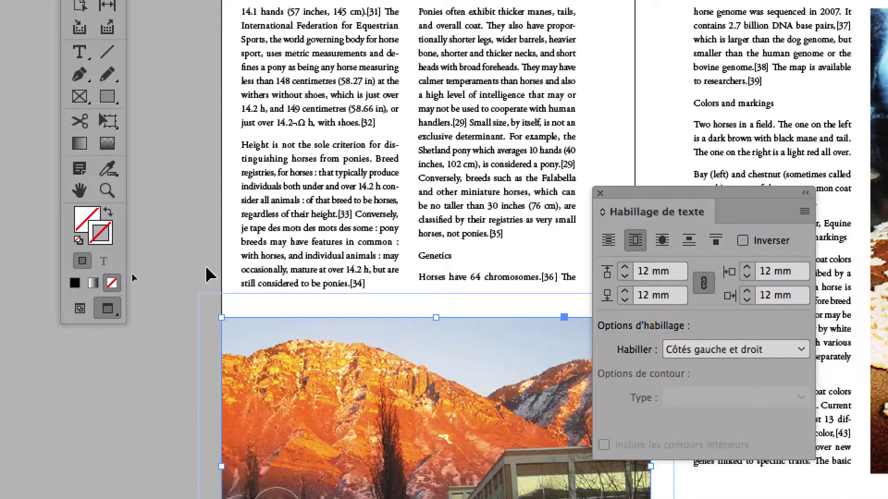
{"action": "left_click", "coordinate": [206, 268]}
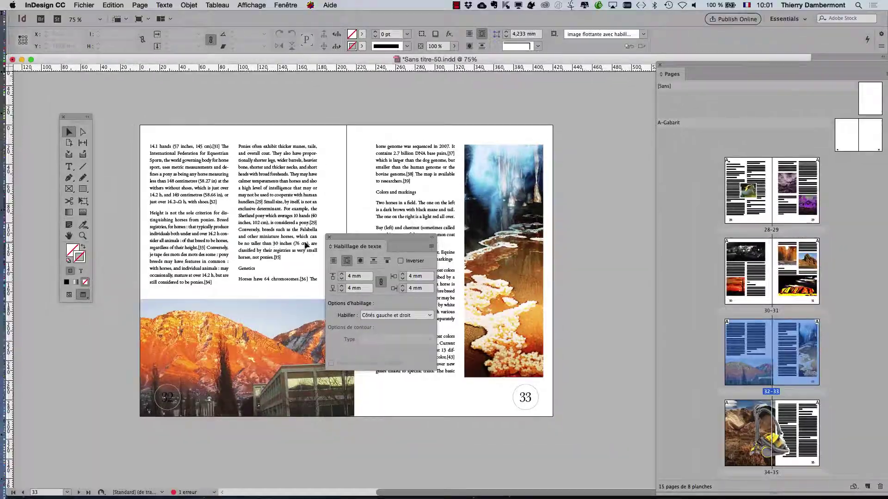
- Place the text wrap panel over page 33, clear of the mountain photo, and unlink the photo's wrap offsets
{"action": "left_click_drag", "start_coordinate": [334, 240], "coordinate": [545, 254]}
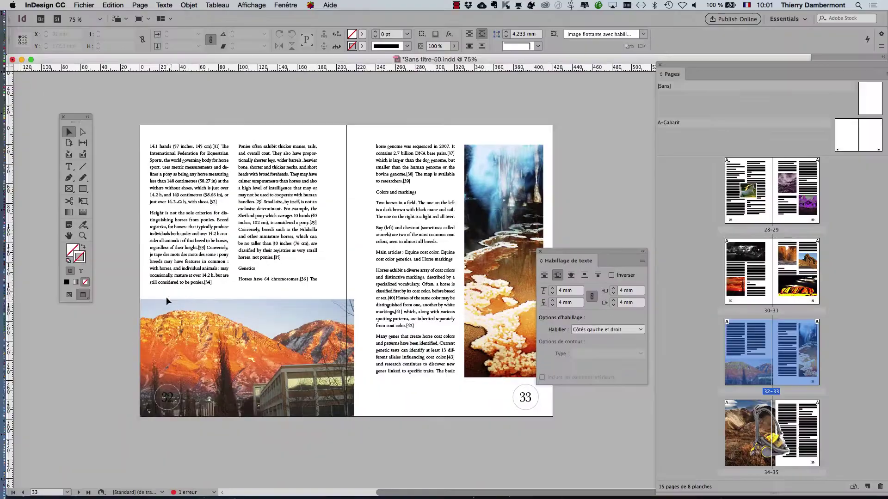
{"action": "left_click", "coordinate": [168, 306]}
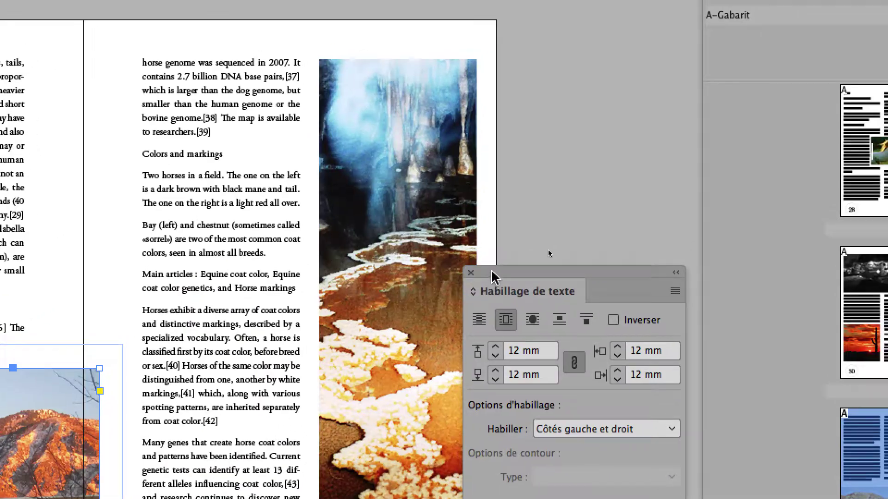
{"action": "left_click_drag", "start_coordinate": [679, 190], "coordinate": [397, 163]}
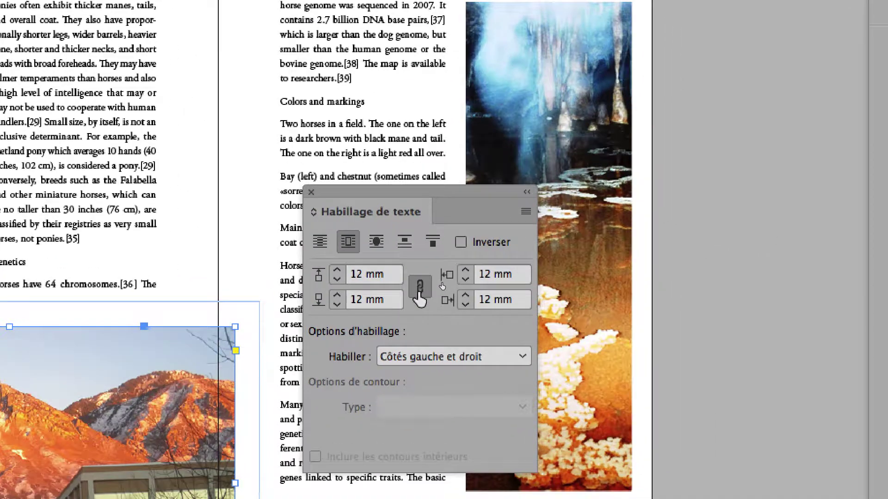
{"action": "left_click", "coordinate": [419, 287]}
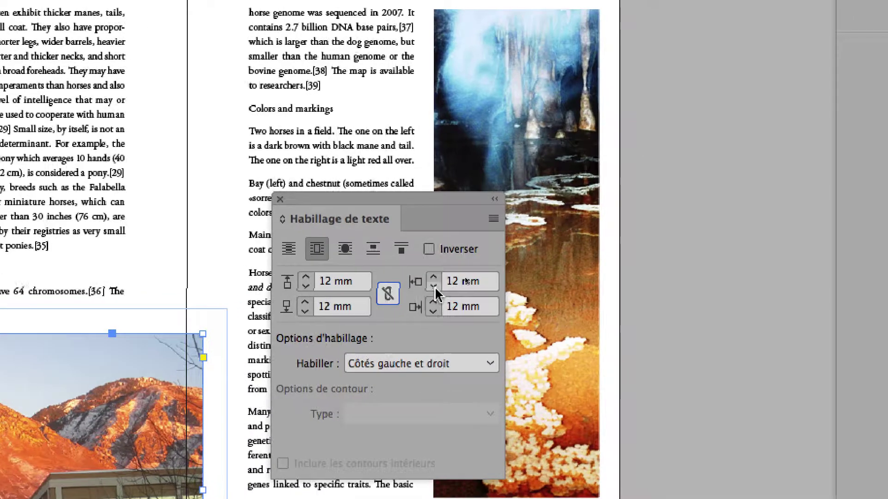
- Set the mountain photo's left wrap offset to 6 mm and right offset to 2 mm, then deselect the photo
{"action": "left_click", "coordinate": [444, 284]}
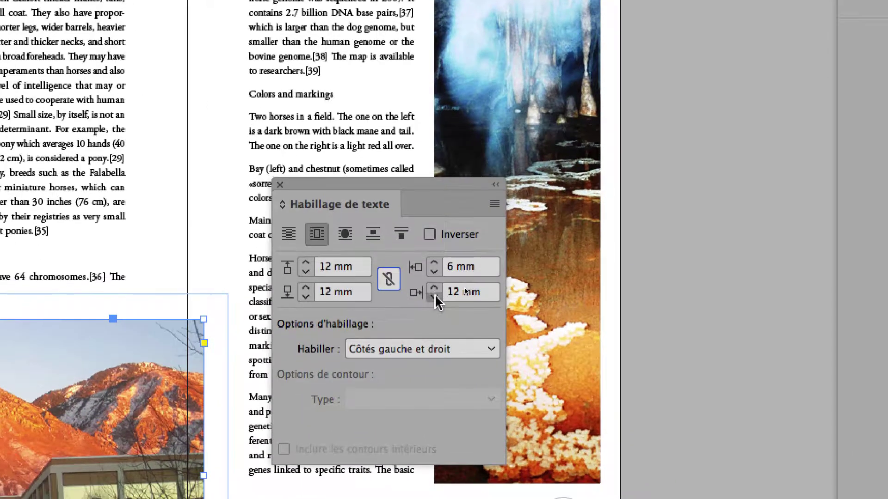
{"action": "left_click", "coordinate": [436, 318]}
{"action": "left_click", "coordinate": [436, 318]}
{"action": "left_click", "coordinate": [437, 318]}
{"action": "left_click", "coordinate": [437, 318]}
{"action": "left_click", "coordinate": [436, 318]}
{"action": "left_click", "coordinate": [437, 318]}
{"action": "left_click", "coordinate": [435, 297]}
{"action": "left_click", "coordinate": [435, 296]}
{"action": "left_click", "coordinate": [435, 297]}
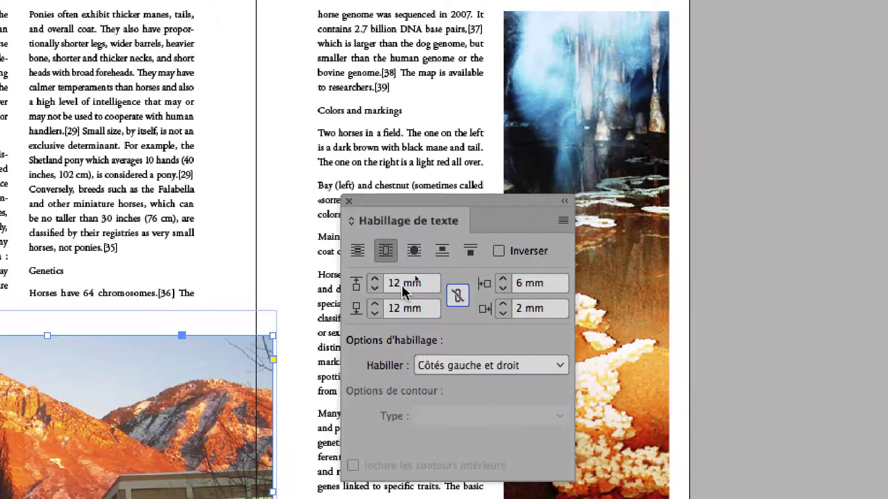
{"action": "left_click", "coordinate": [350, 284]}
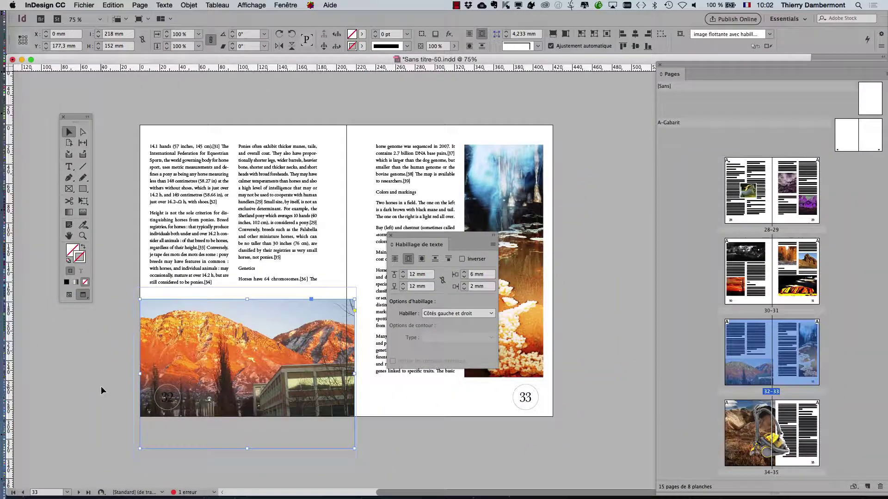
{"action": "left_click", "coordinate": [100, 386]}
{"action": "left_click", "coordinate": [247, 374]}
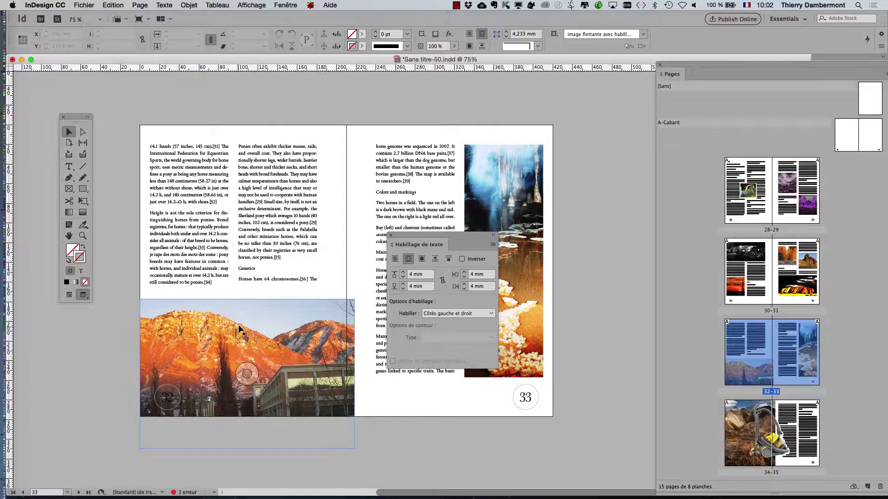